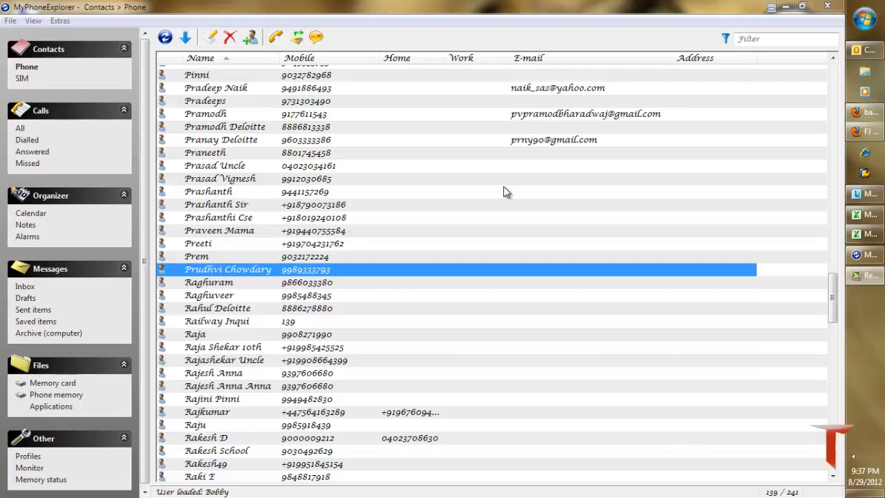
Show the Messages inbox, glance at the FJ Software website, then minimize Firefox.
left_click(19, 290)
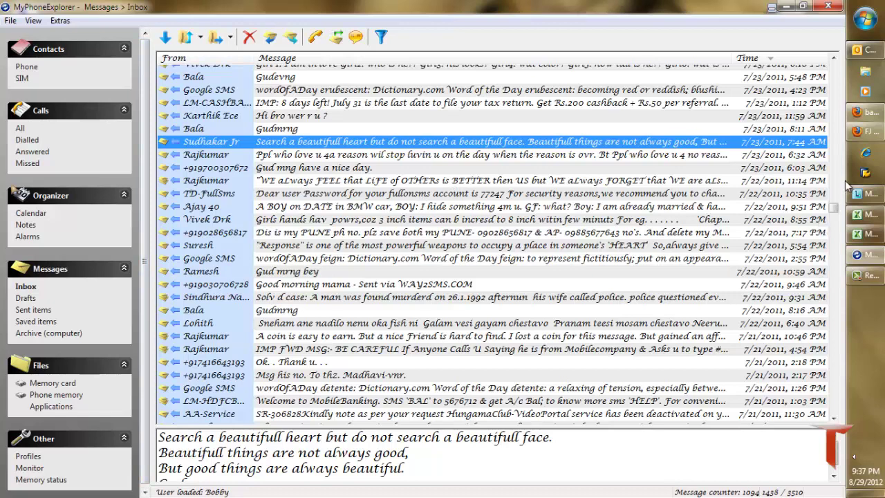
left_click(865, 132)
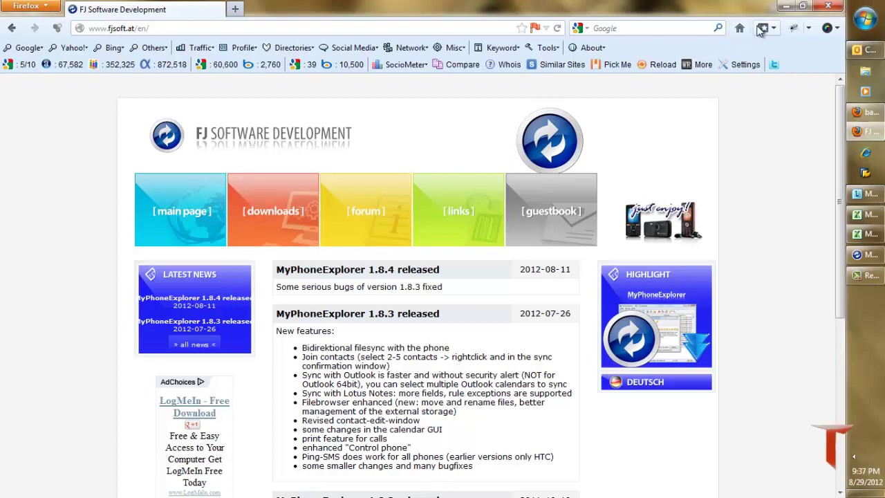
left_click(785, 8)
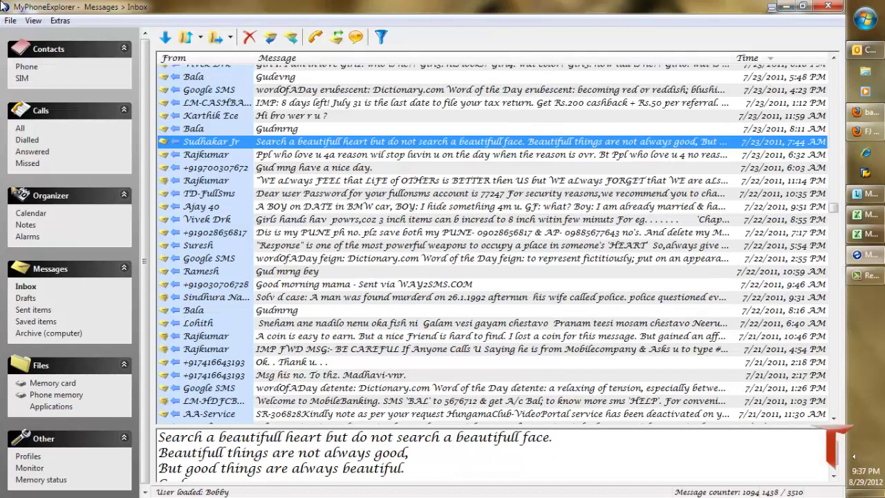
left_click(11, 21)
left_click(36, 64)
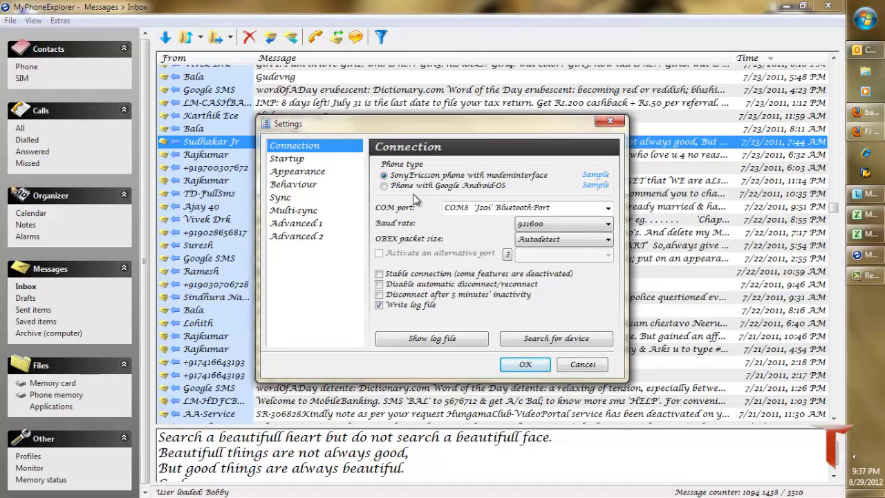
left_click(582, 364)
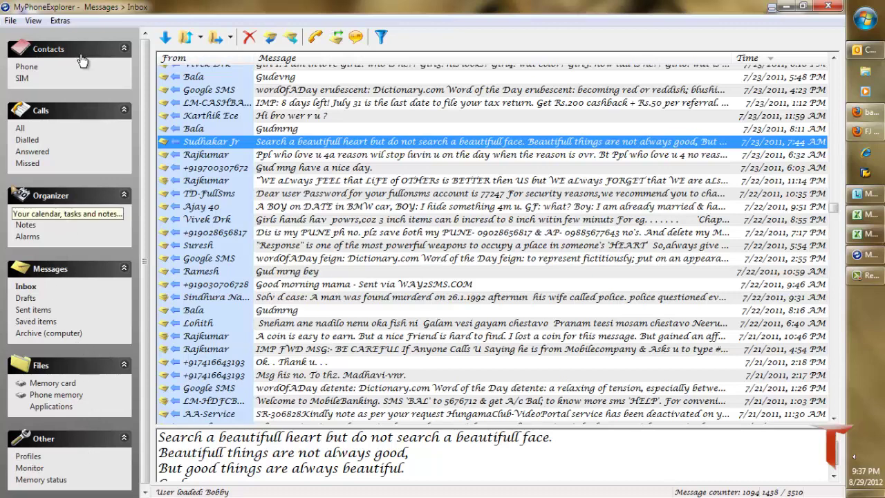
Download the phone's messages into the inbox, copying deleted ones into the archive.
left_click(164, 38)
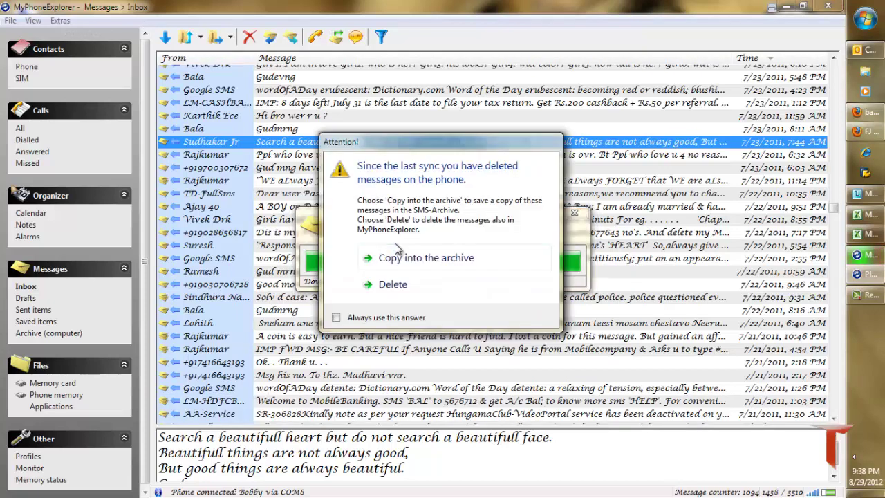
left_click(402, 257)
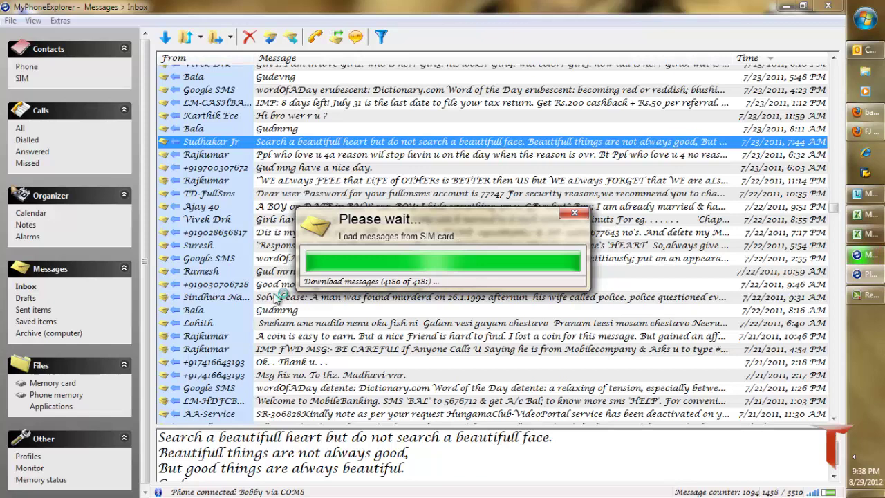
left_click(446, 297)
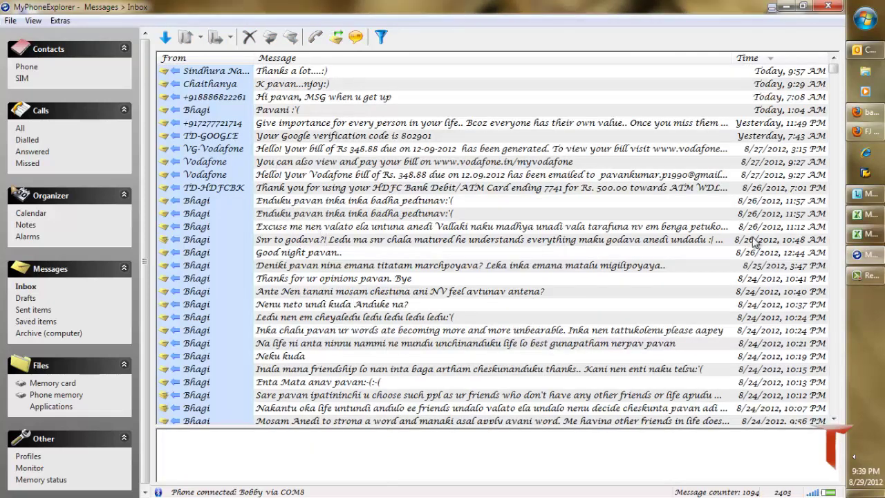
Scroll through the synced inbox and bring up the Extras > Current list export options.
left_click_drag(832, 69, 829, 387)
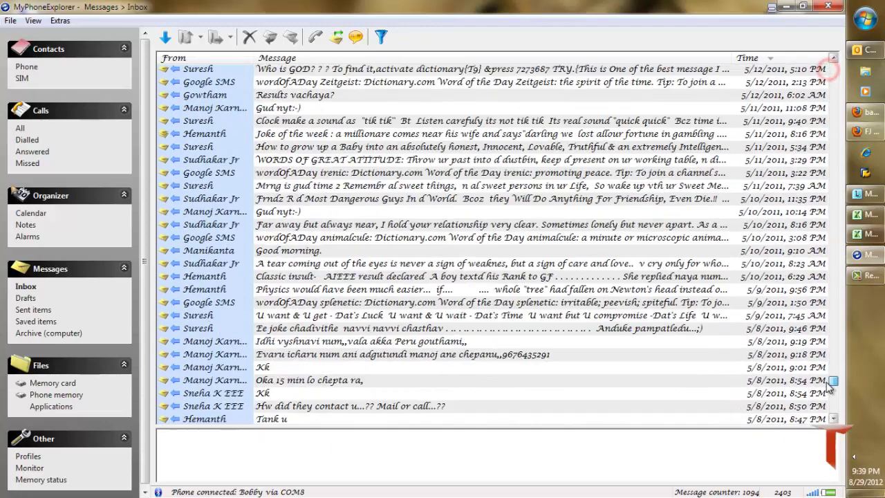
left_click(61, 21)
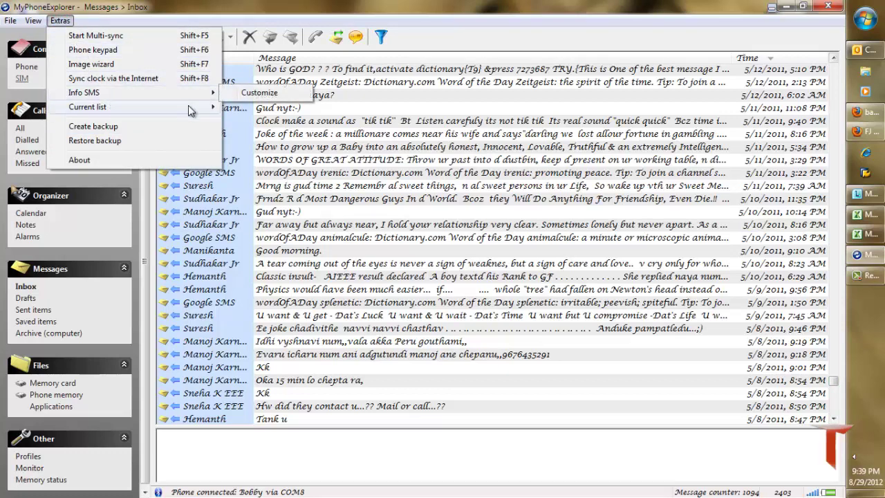
mouse_move(88, 107)
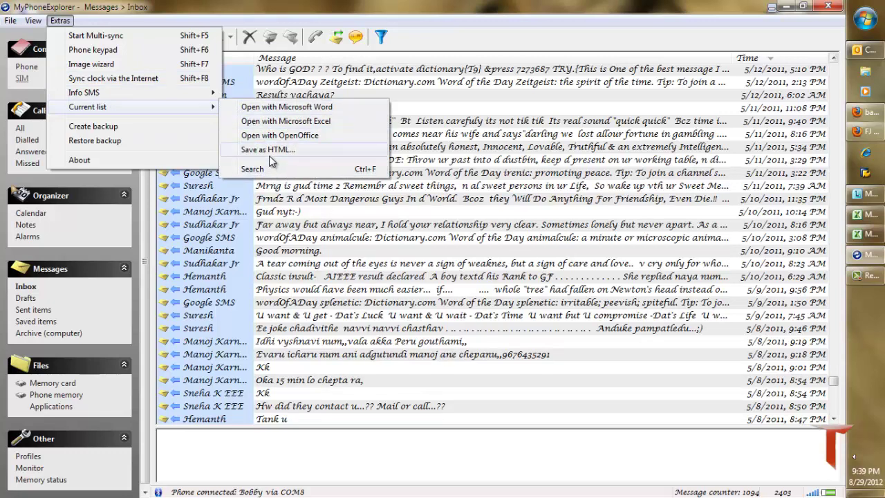
Export the inbox list to a new Excel workbook and check the Message header in B1.
left_click(287, 121)
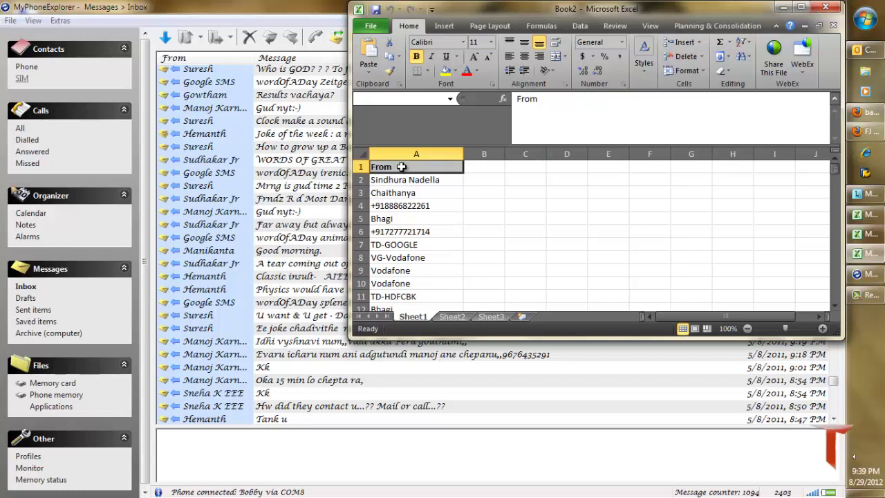
left_click(477, 169)
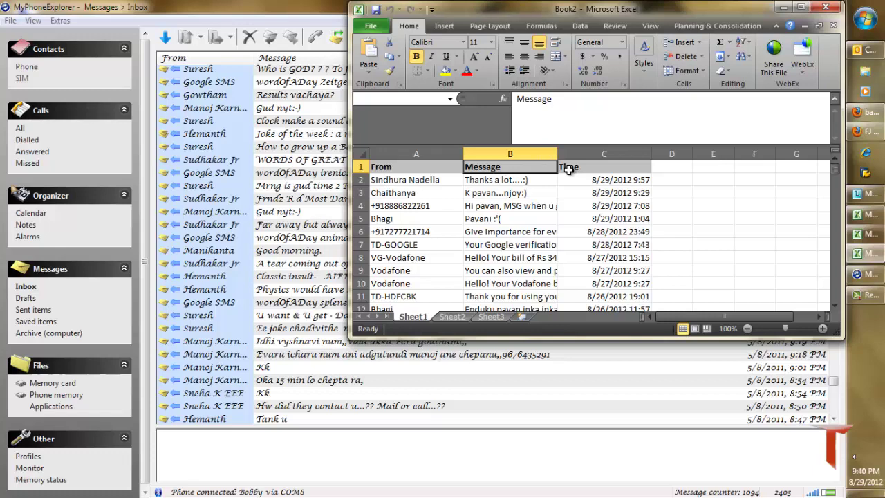
Mirror the phone's live screen in the Phone keypad, send key E, refresh, then close it.
left_click(270, 264)
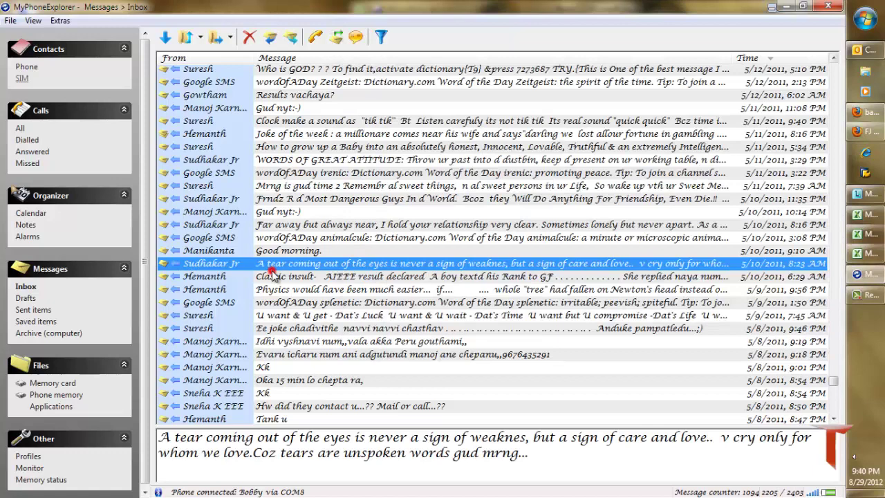
left_click(60, 21)
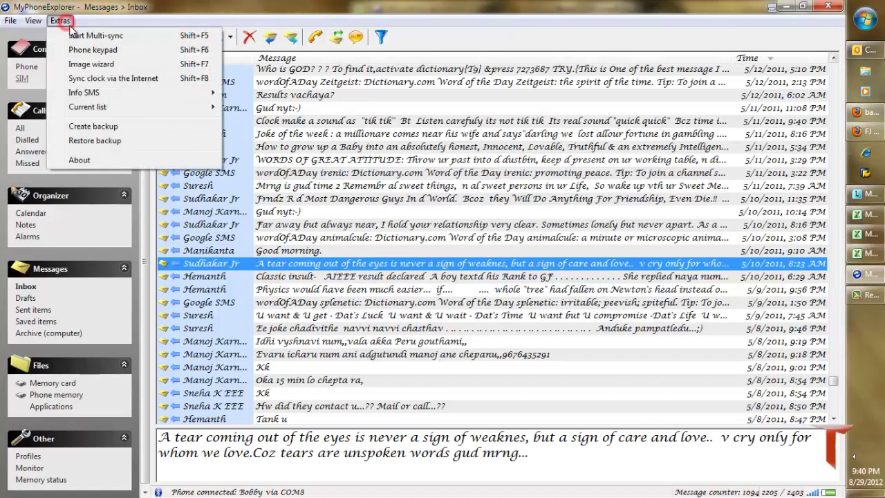
left_click(94, 52)
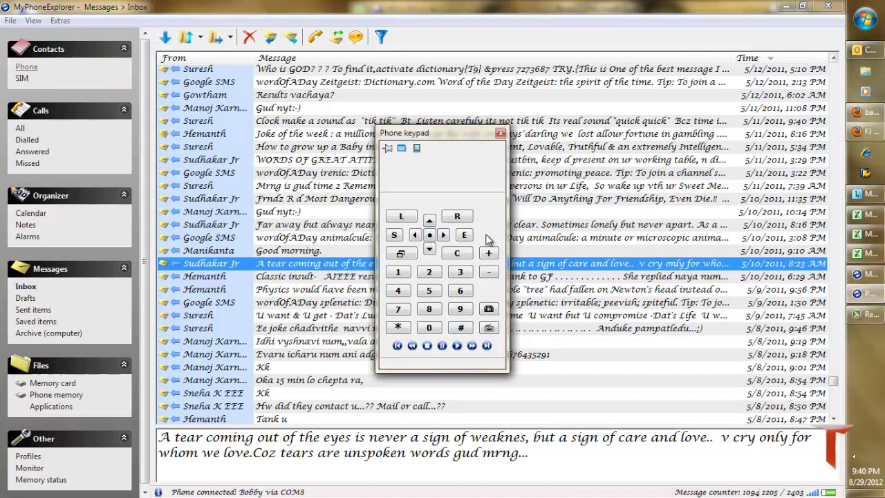
left_click(416, 148)
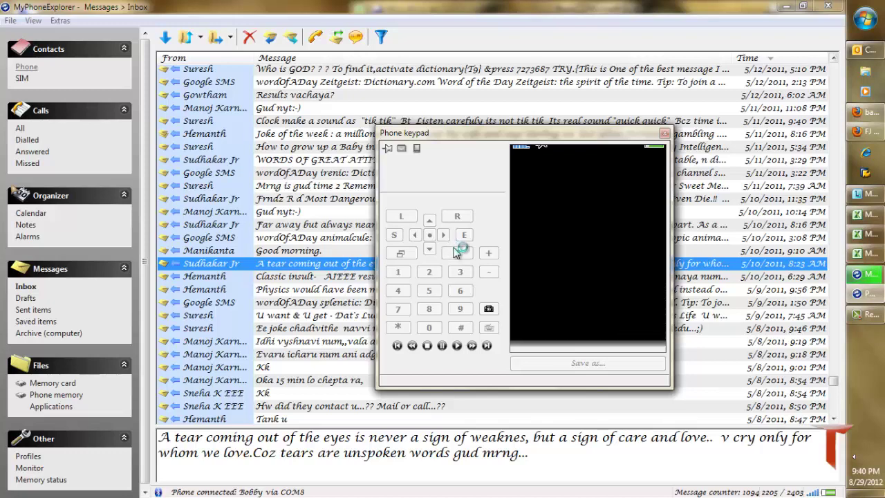
left_click(464, 235)
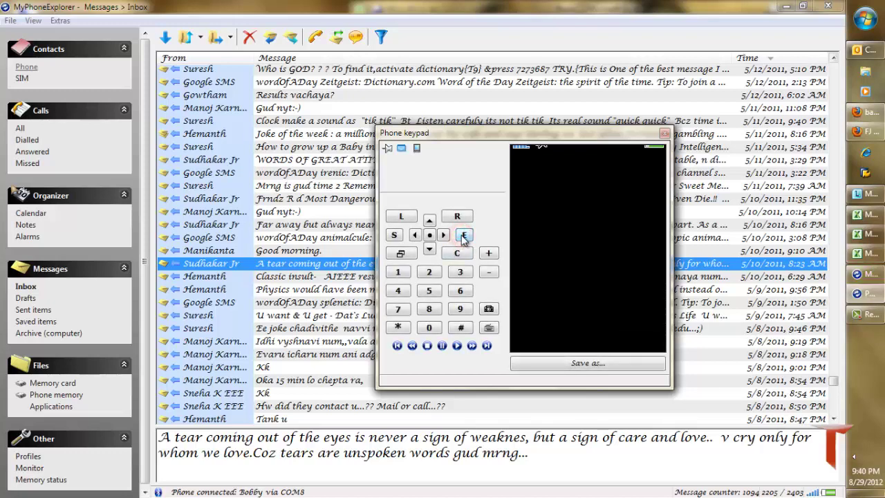
left_click(417, 148)
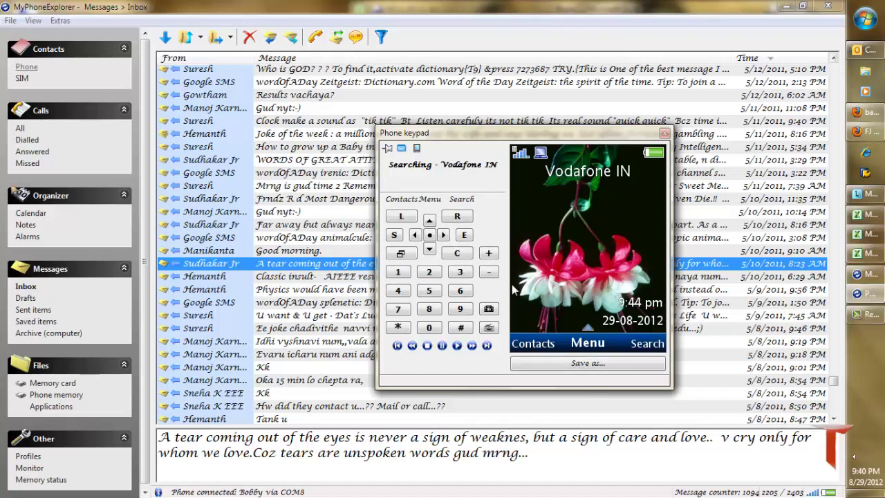
left_click(665, 134)
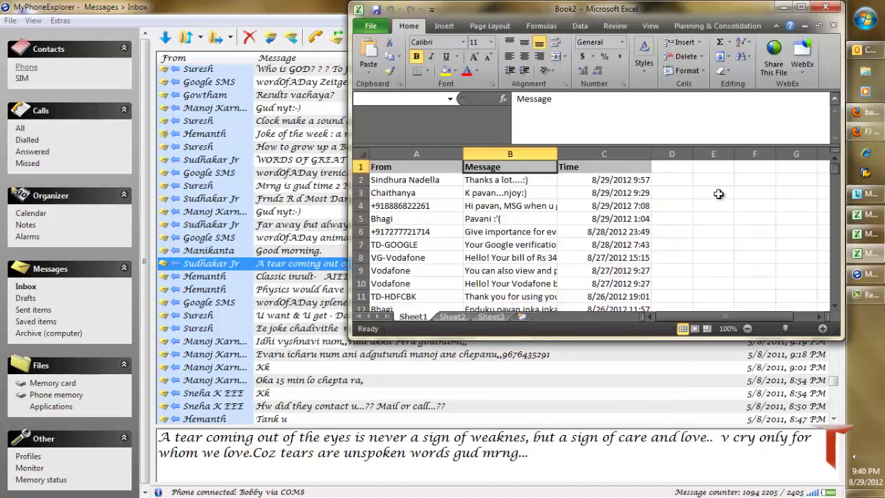
Close the Book2 workbook without saving, then briefly show and minimize the FJ Software page.
mouse_move(837, 171)
left_mouse_down()
mouse_move(842, 241)
mouse_move(819, 117)
left_mouse_up()
left_click(369, 28)
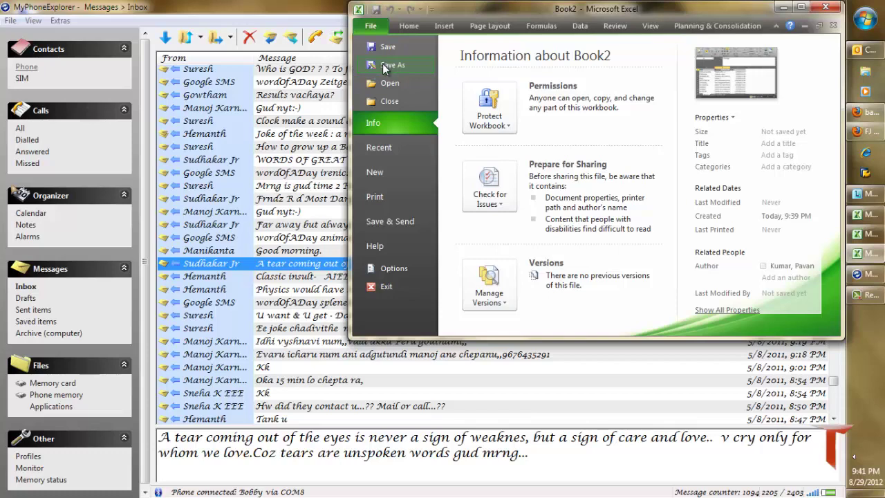
left_click(830, 9)
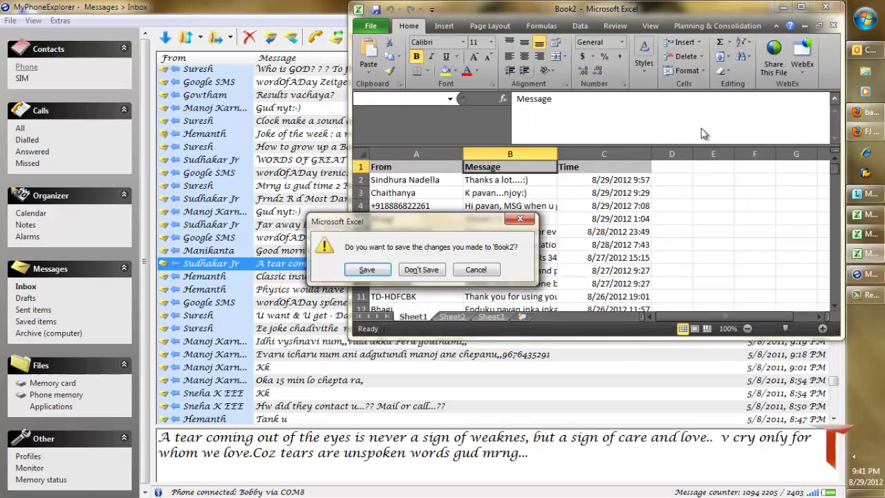
left_click(429, 269)
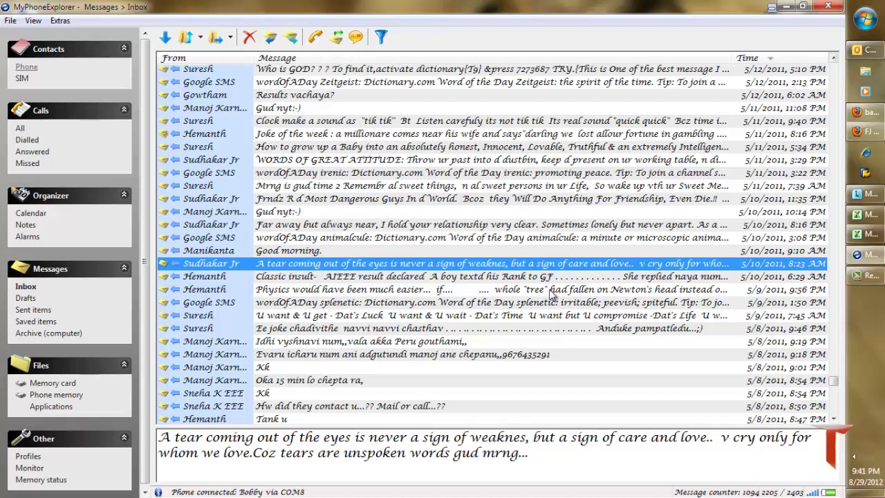
left_click(864, 132)
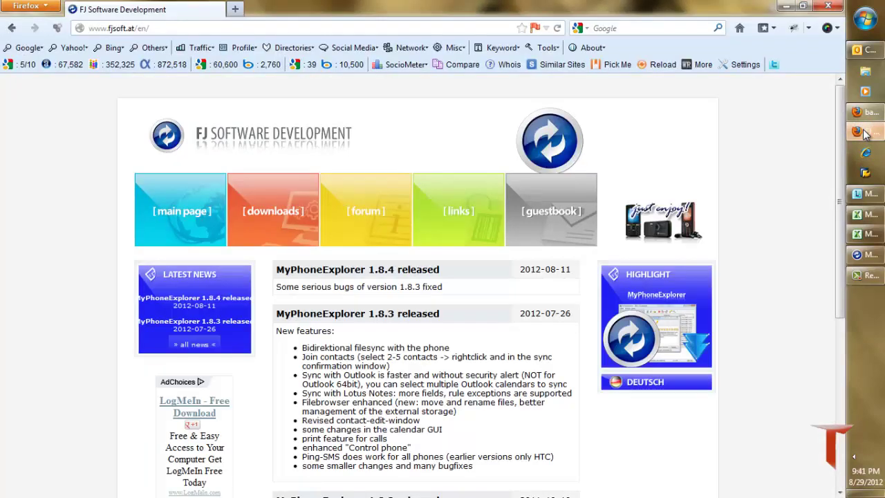
left_click(863, 131)
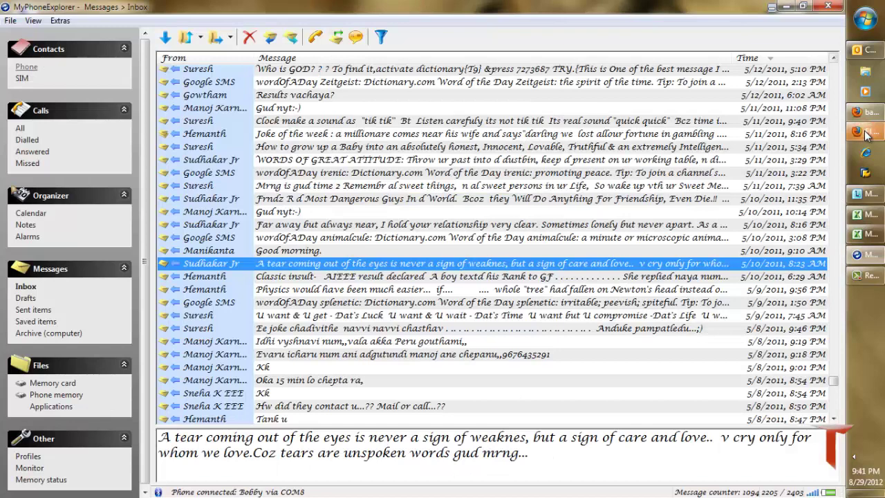